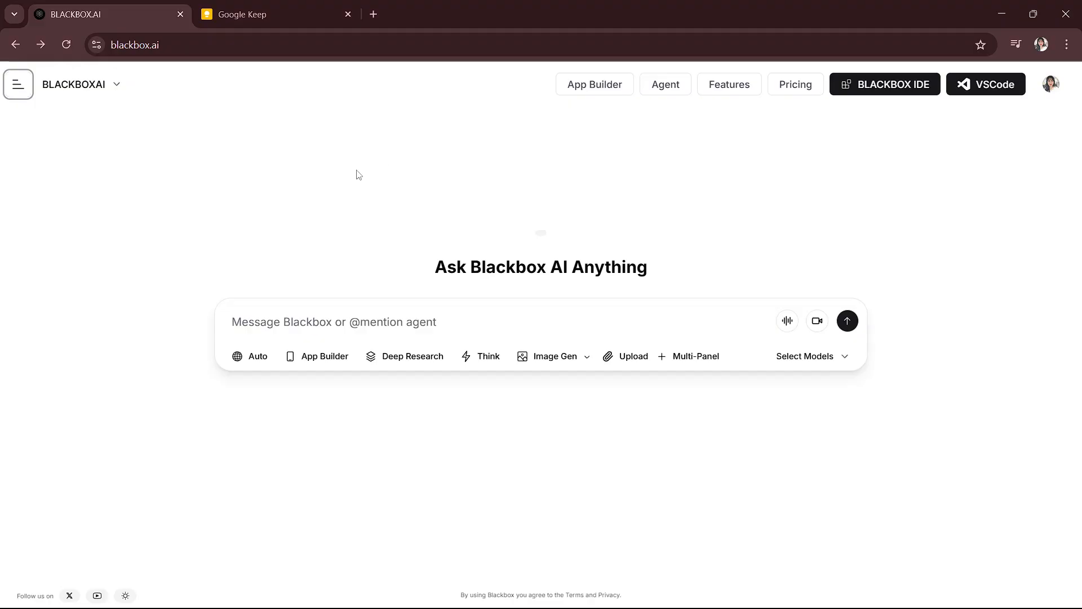
Delete all chat history from the sidebar History panel and confirm, showing 'History deleted successfully'
{"action": "left_click", "coordinate": [15, 87]}
{"action": "left_click", "coordinate": [41, 144]}
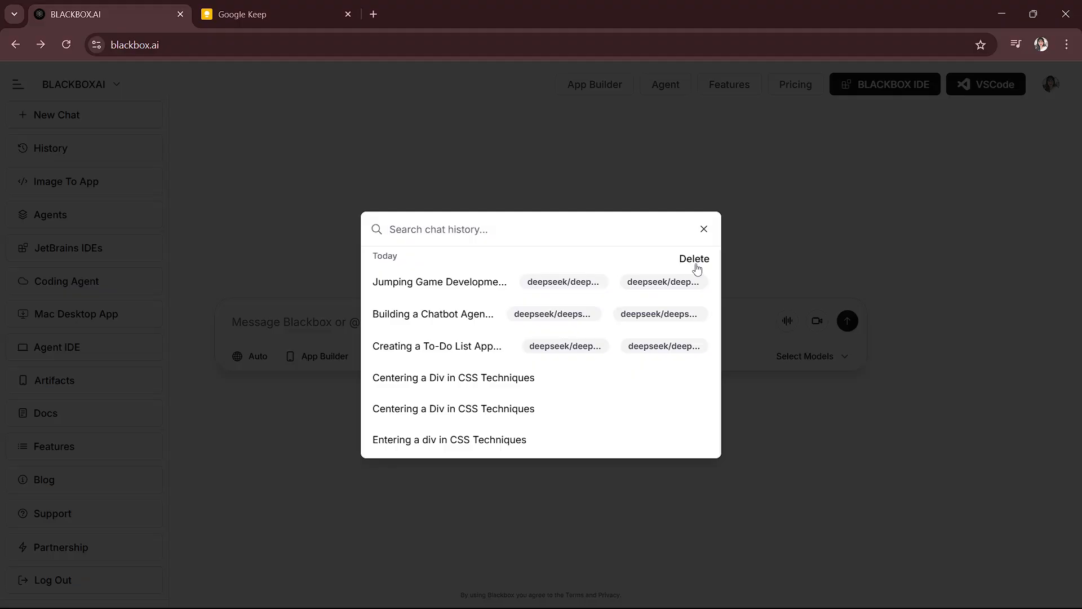
{"action": "left_click", "coordinate": [696, 264]}
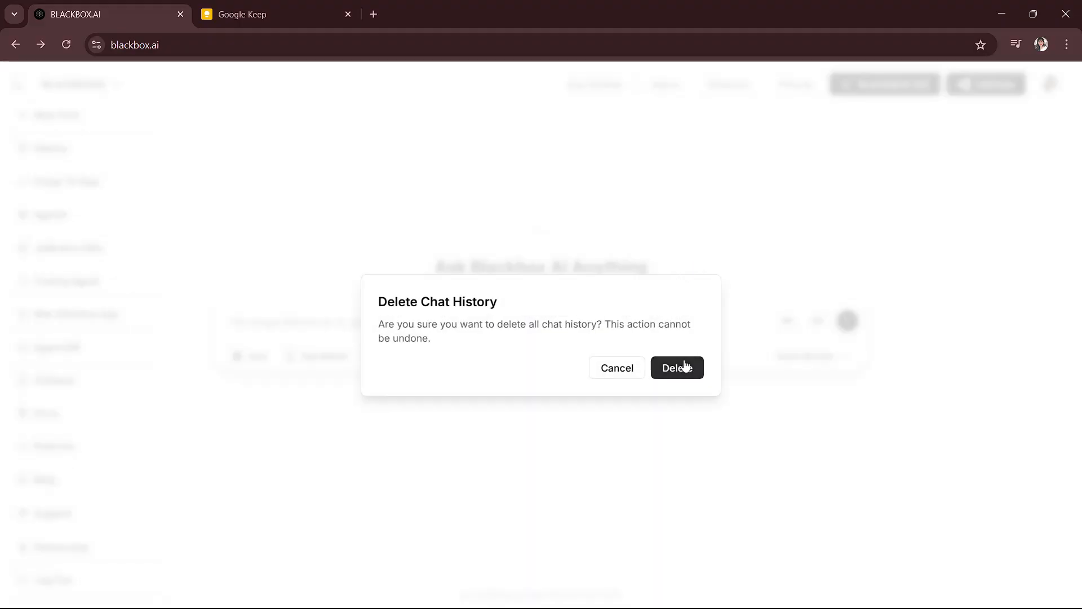
{"action": "left_click", "coordinate": [668, 368]}
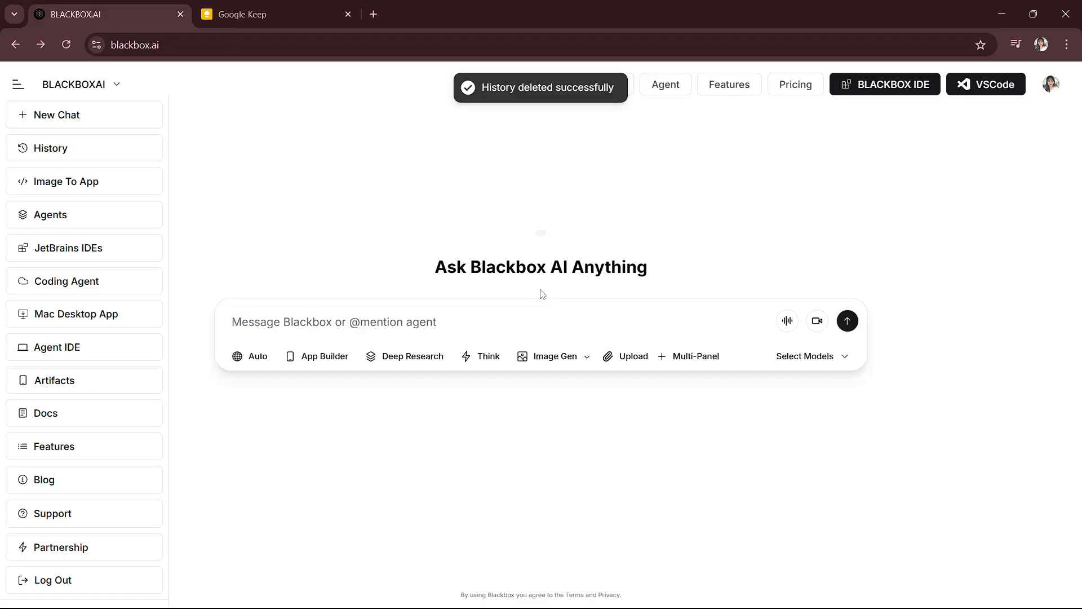